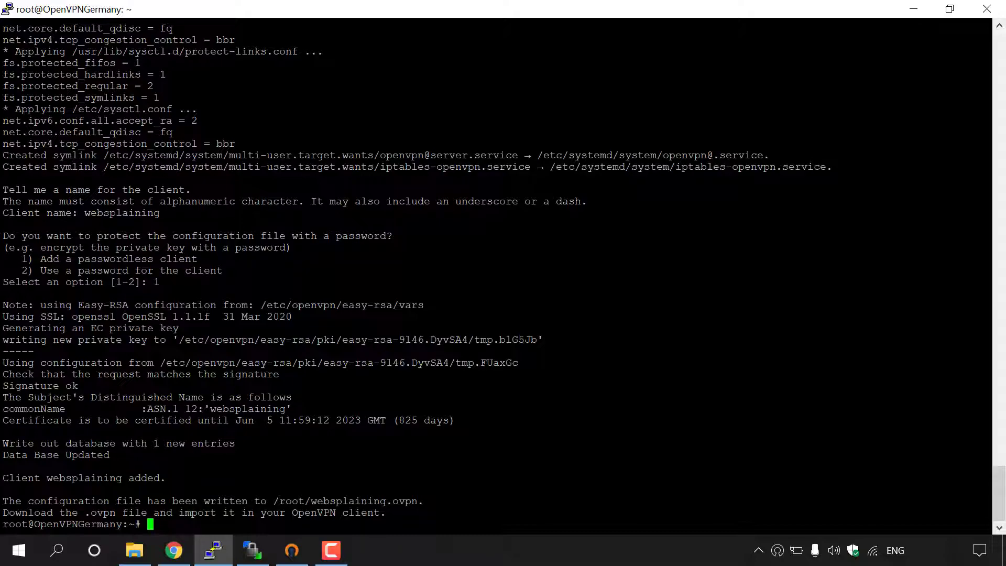
On the openvpn-install GitHub page, copy the ./openvpn-install.sh command from the Usage instructions.
{"action": "left_click", "coordinate": [174, 550]}
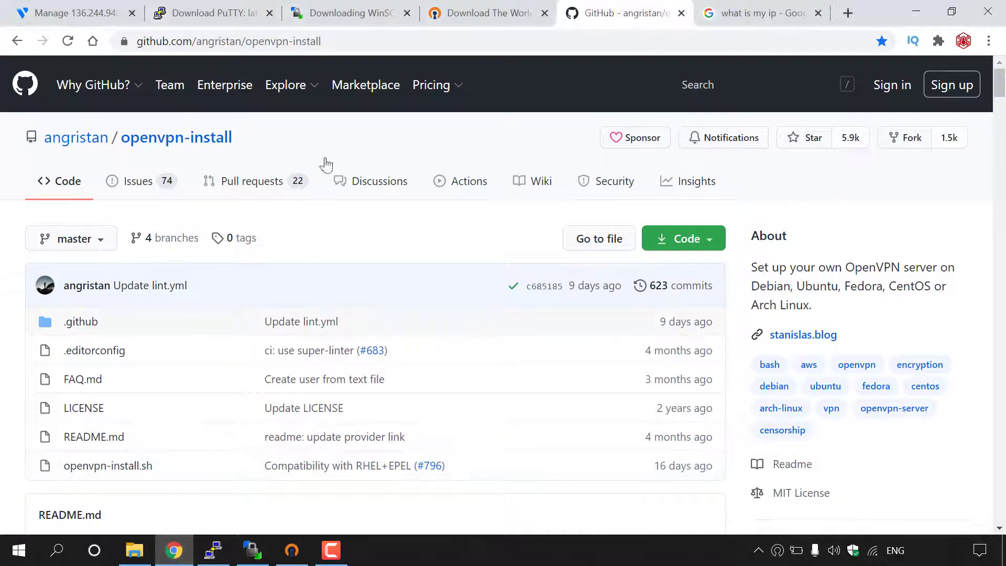
{"action": "left_click", "coordinate": [355, 38]}
{"action": "left_click", "coordinate": [355, 40]}
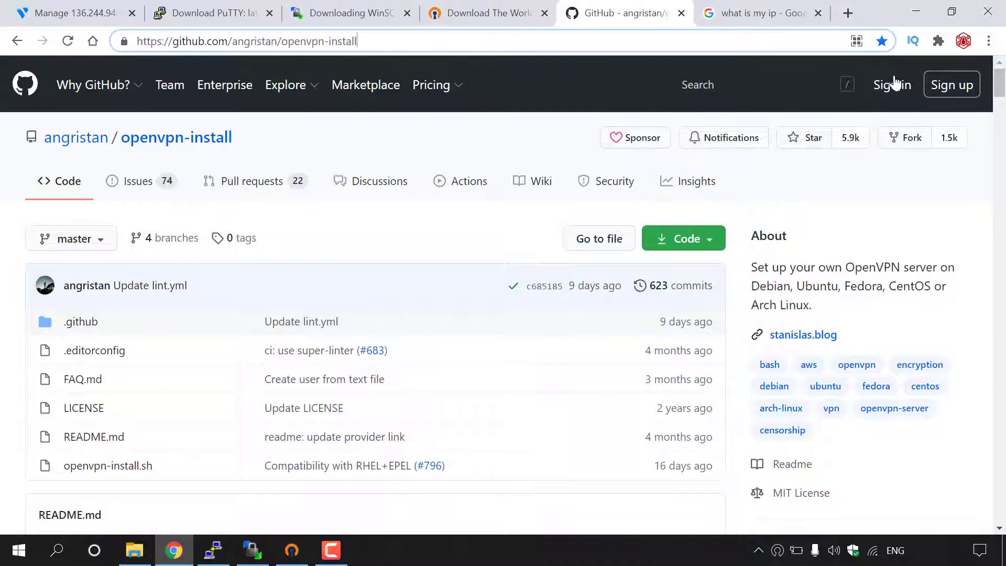
{"action": "left_click_drag", "start_coordinate": [999, 84], "coordinate": [999, 123]}
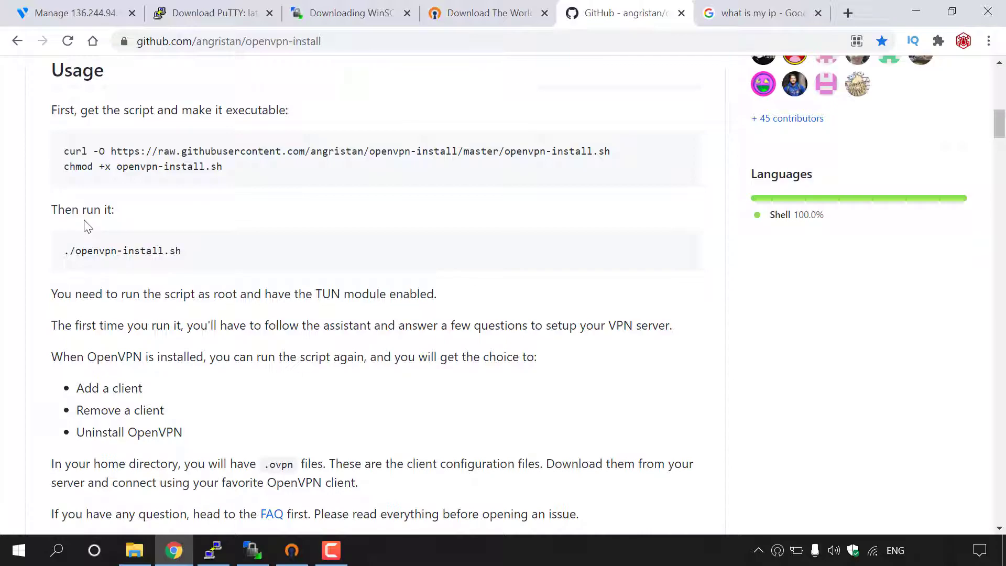
{"action": "left_click_drag", "start_coordinate": [181, 250], "coordinate": [62, 250]}
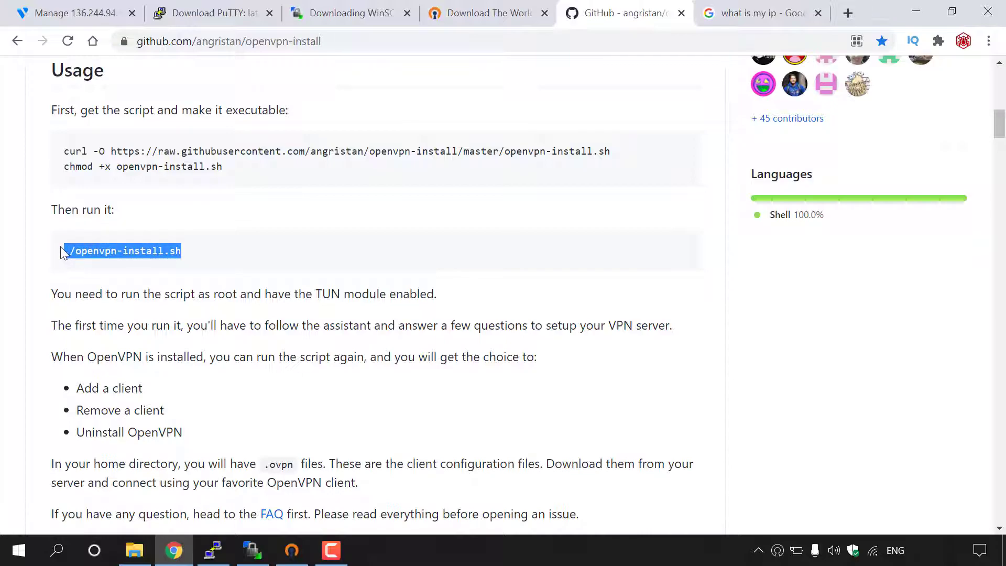
{"action": "right_click", "coordinate": [130, 257]}
{"action": "left_click", "coordinate": [157, 268]}
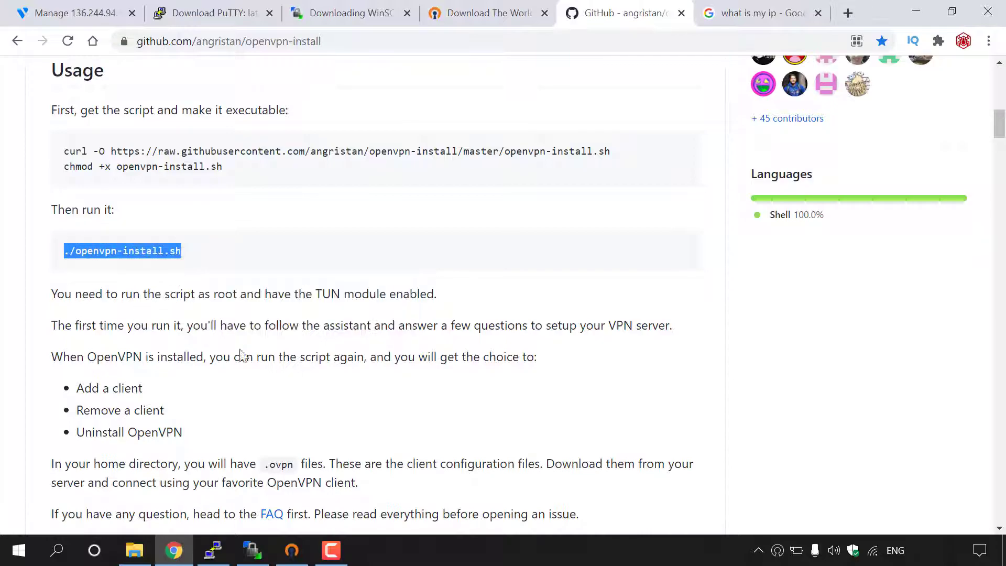
Rerun ./openvpn-install.sh in the PuTTY session from command history to reach its four-option menu.
{"action": "left_click", "coordinate": [226, 556]}
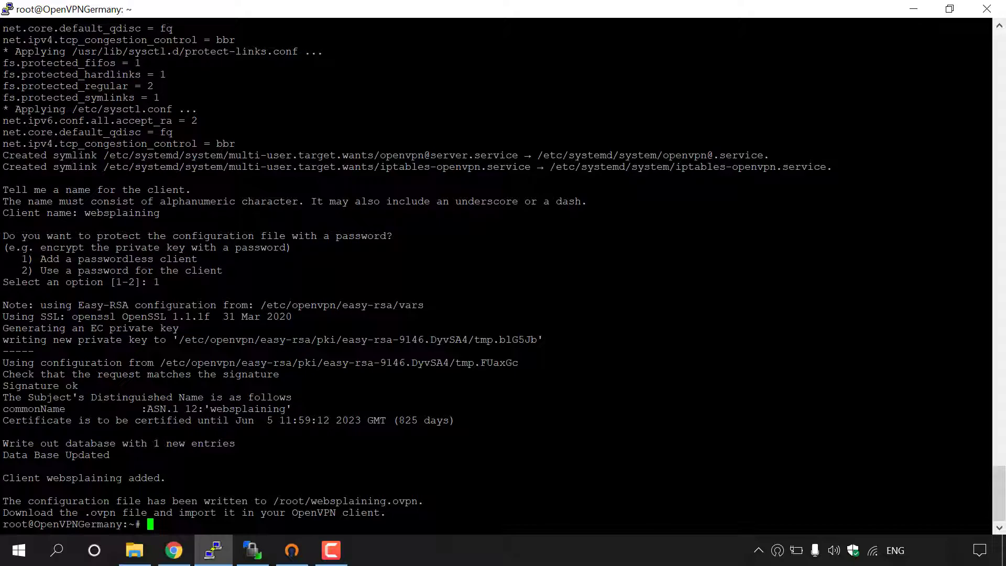
{"action": "key", "text": "Up"}
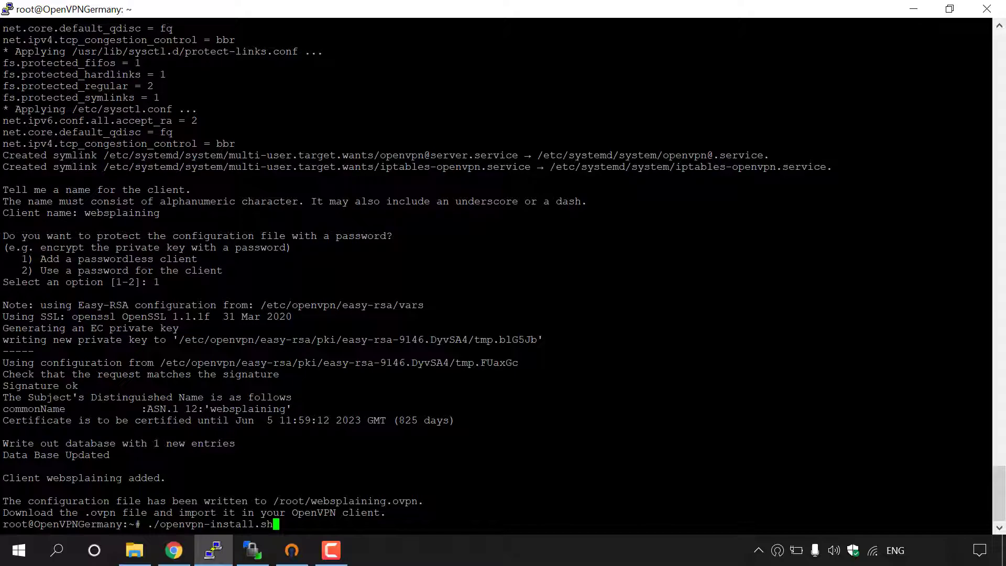
{"action": "key", "text": "Return"}
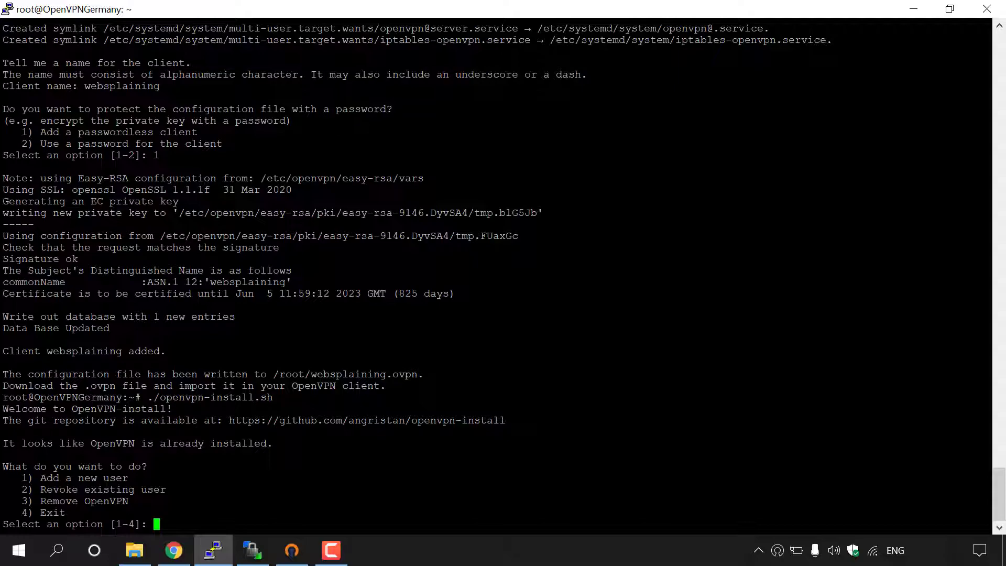
Pick option 1, name the client John and accept the passwordless default to generate /root/John.ovpn.
{"action": "type", "text": "1"}
{"action": "key", "text": "Return"}
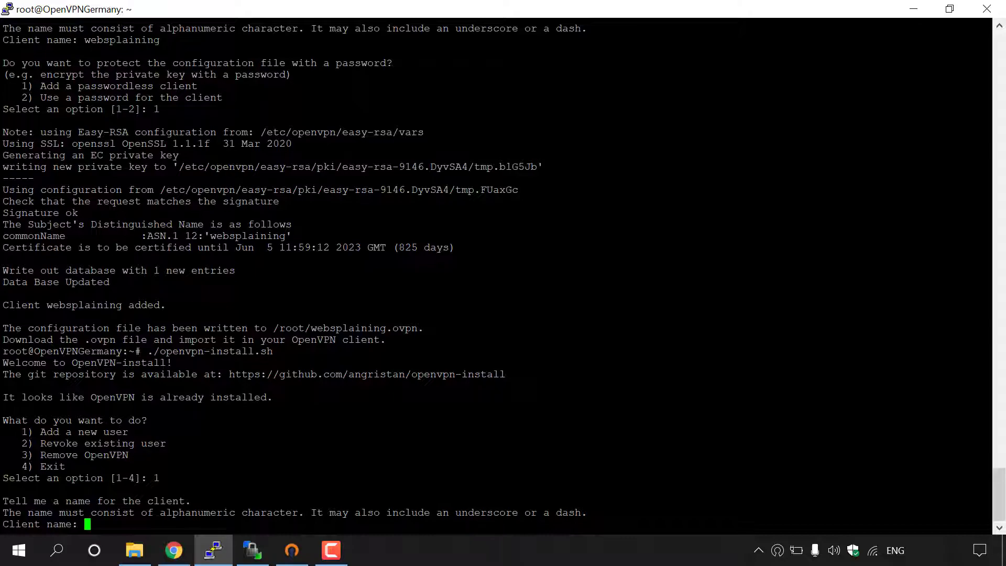
{"action": "type", "text": "John"}
{"action": "key", "text": "Return"}
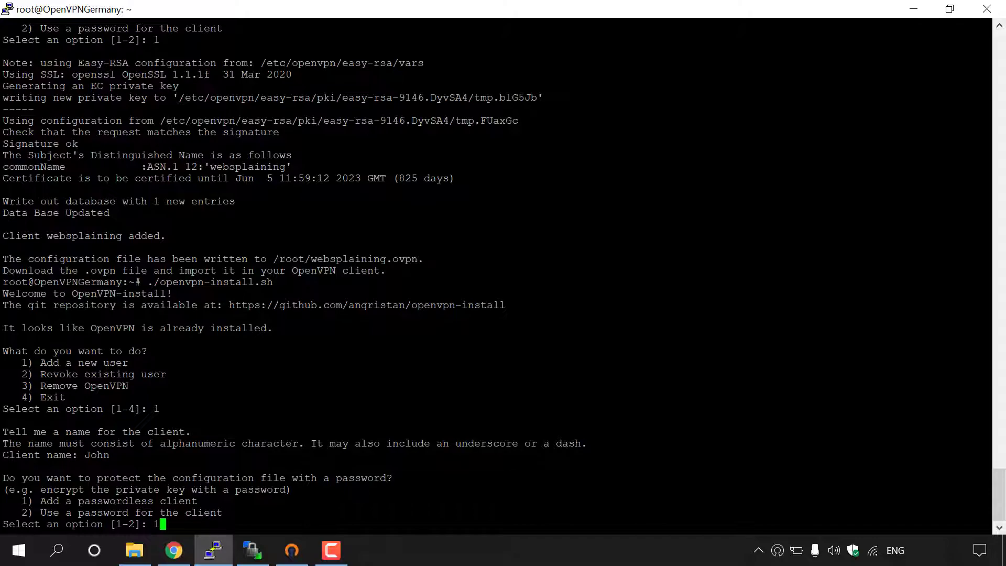
{"action": "key", "text": "Return"}
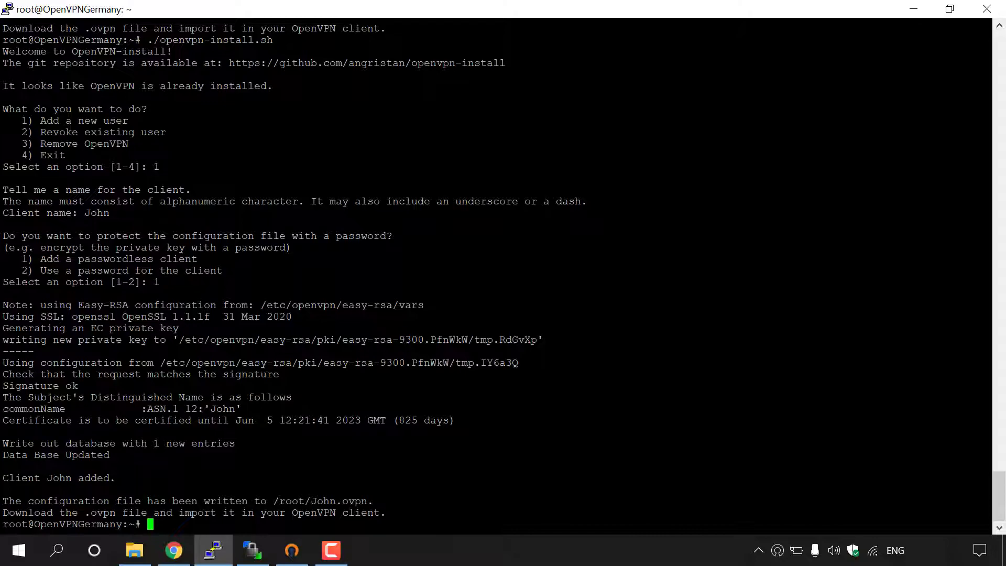
Bring up WinSCP and refresh the remote /root/ panel so John.ovpn (3 KB) is listed.
{"action": "left_click", "coordinate": [912, 16]}
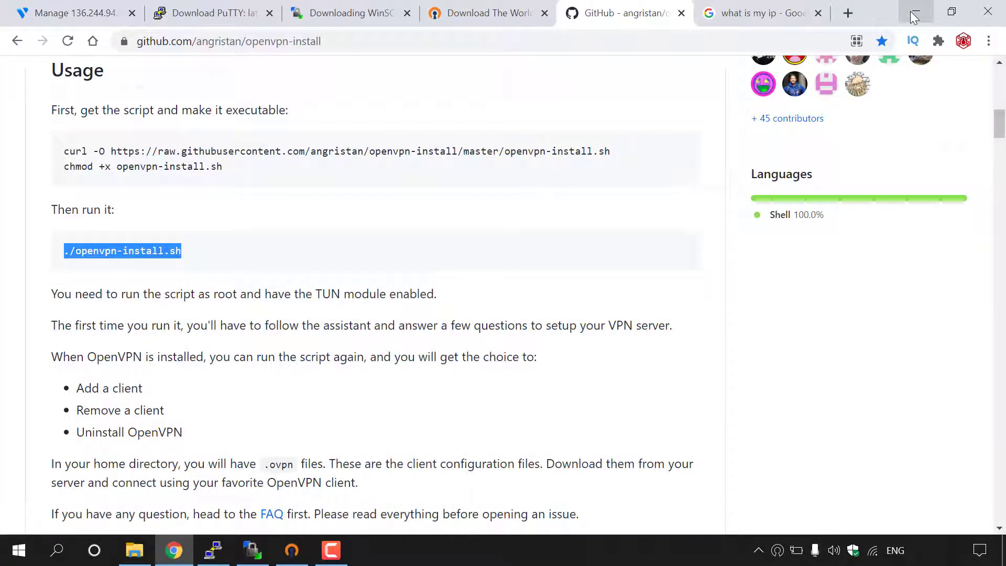
{"action": "left_click", "coordinate": [910, 11]}
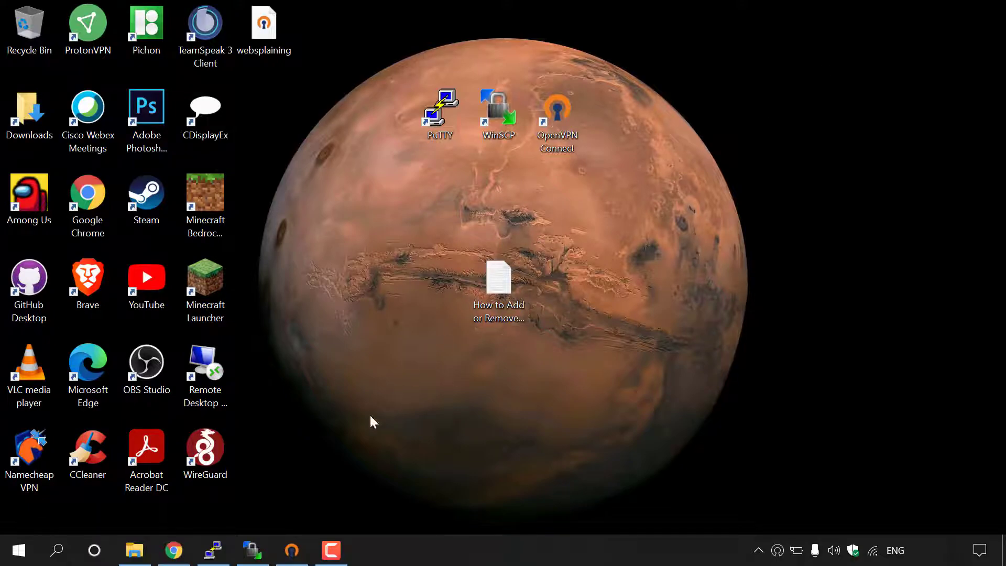
{"action": "left_click", "coordinate": [254, 550]}
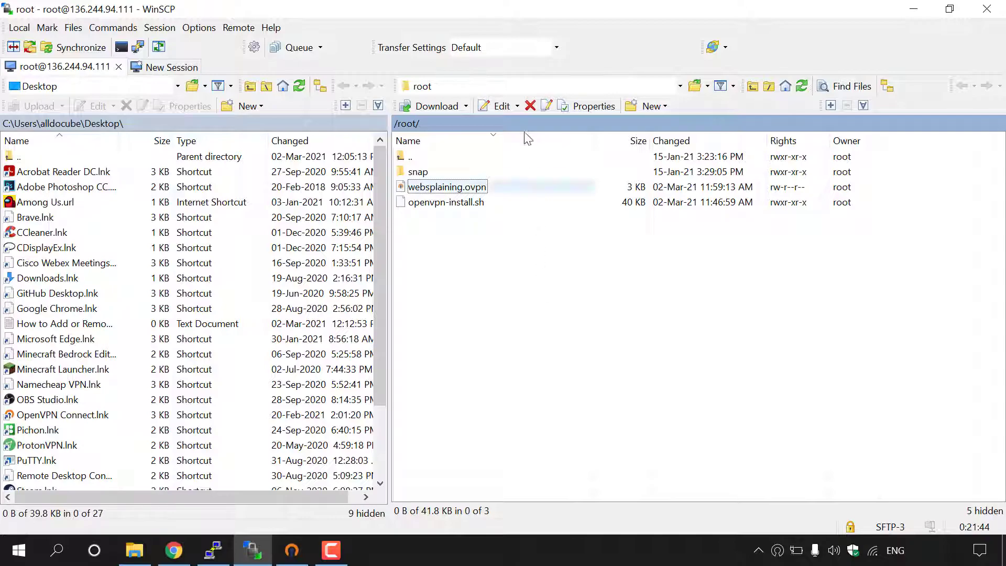
{"action": "left_click", "coordinate": [800, 90]}
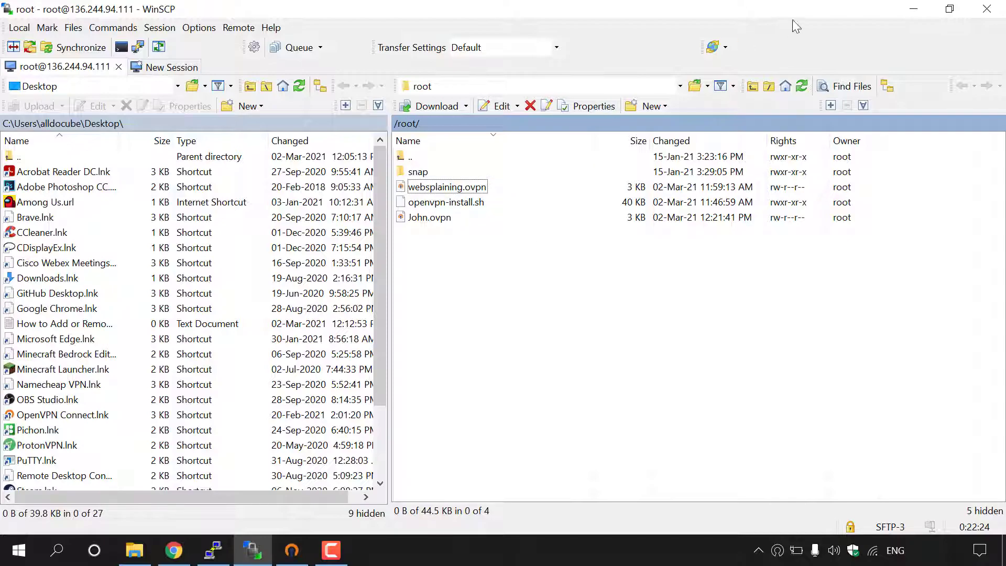
Drag John.ovpn from WinSCP's remote /root/ panel onto the Windows desktop beside websplaining.
{"action": "left_click", "coordinate": [949, 9]}
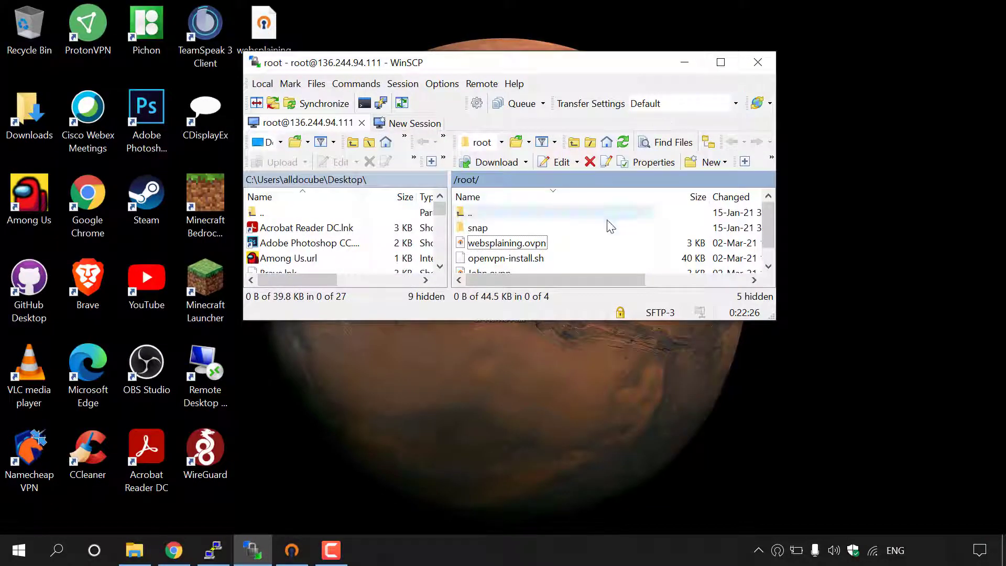
{"action": "scroll", "coordinate": [610, 226], "scroll_direction": "down", "scroll_amount": 1}
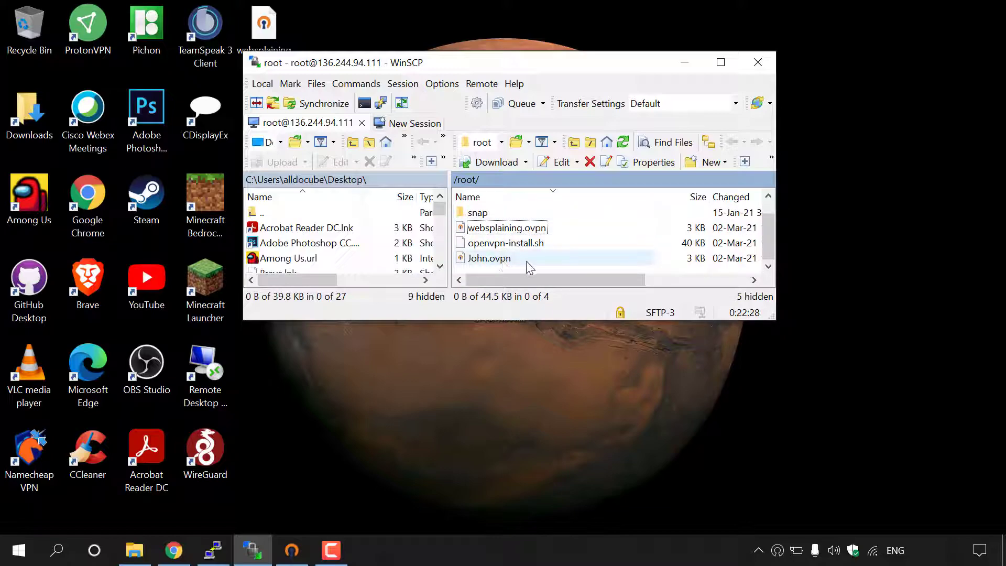
{"action": "left_click_drag", "start_coordinate": [526, 261], "coordinate": [636, 401]}
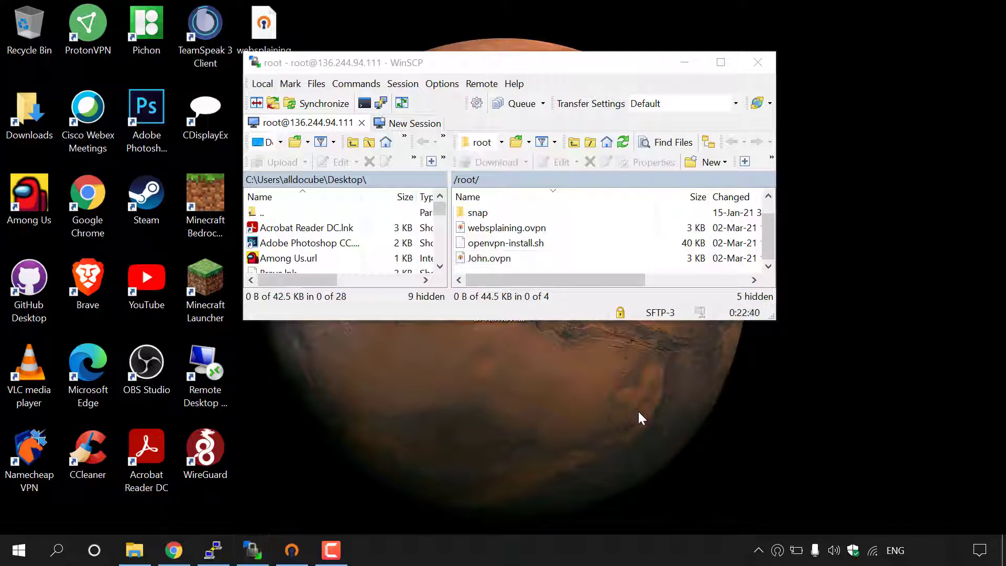
{"action": "left_click", "coordinate": [685, 63]}
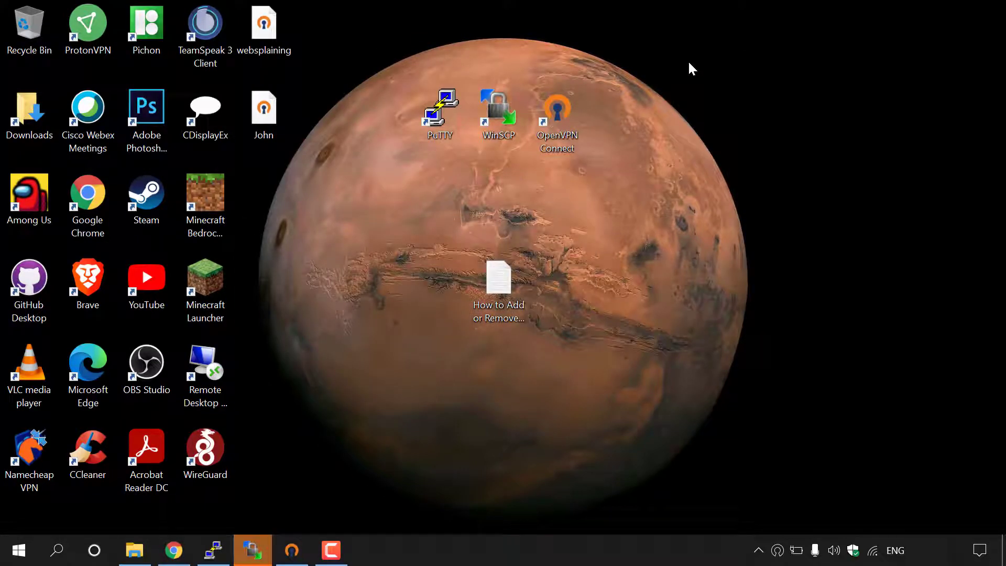
{"action": "left_click", "coordinate": [269, 118]}
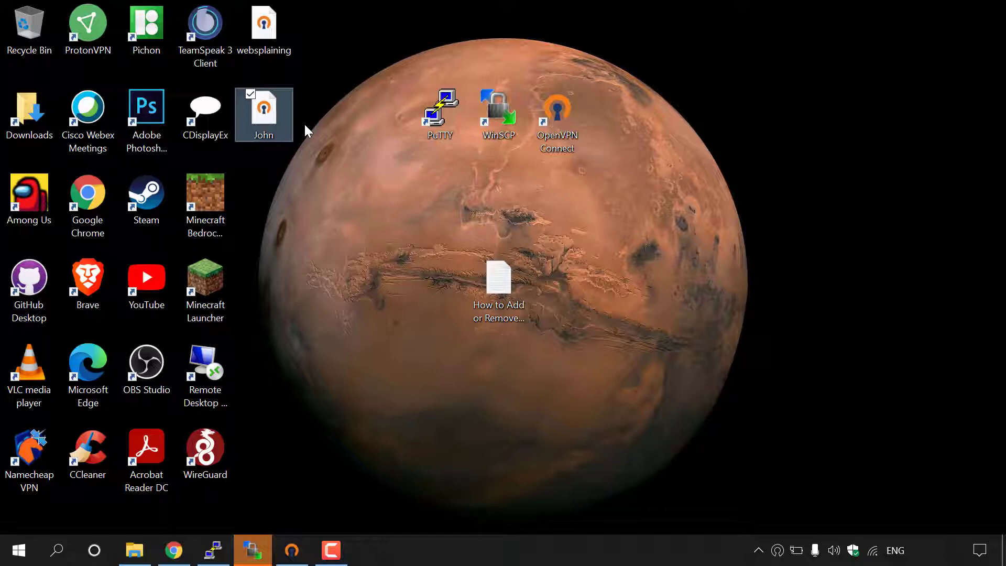
{"action": "left_click", "coordinate": [304, 126]}
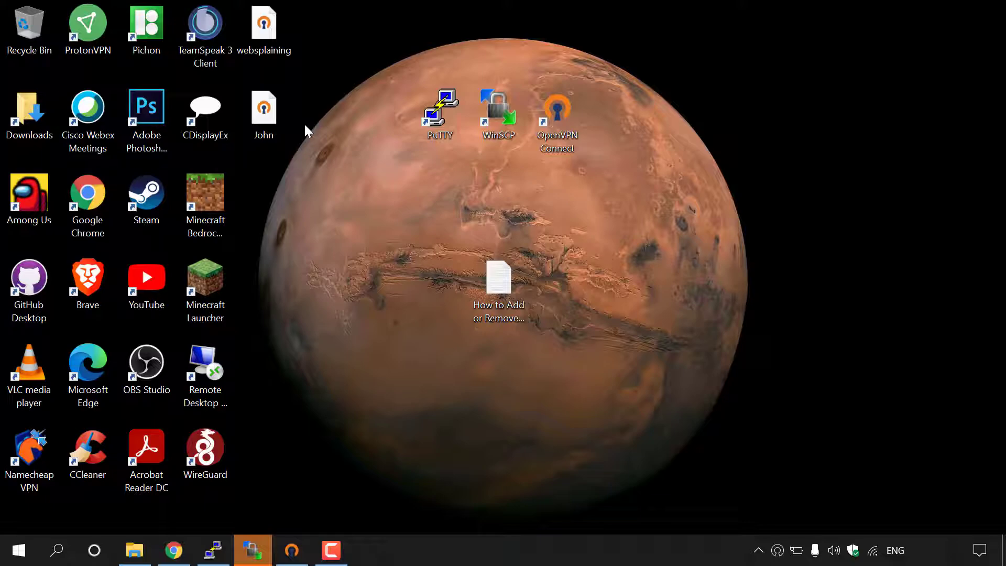
{"action": "left_click", "coordinate": [282, 121]}
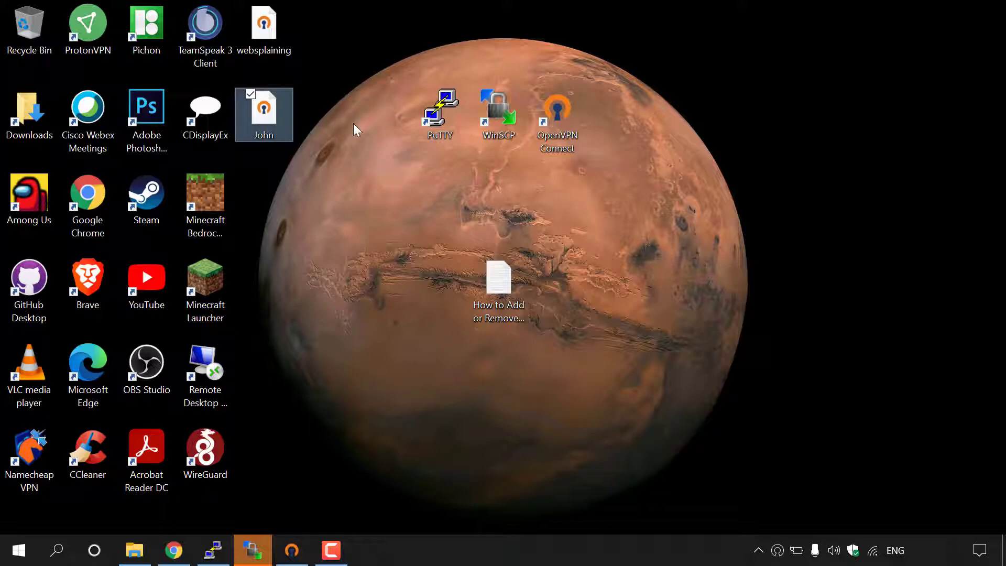
{"action": "left_click", "coordinate": [560, 146]}
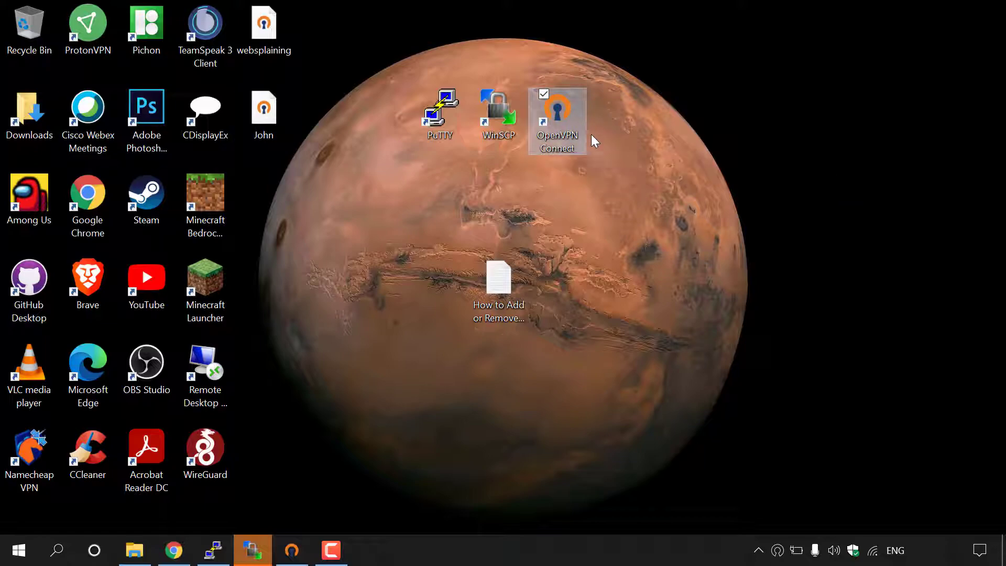
Launch OpenVPN Connect and go to Import Profile's File area for an .OVPN upload.
{"action": "double_click", "coordinate": [570, 134]}
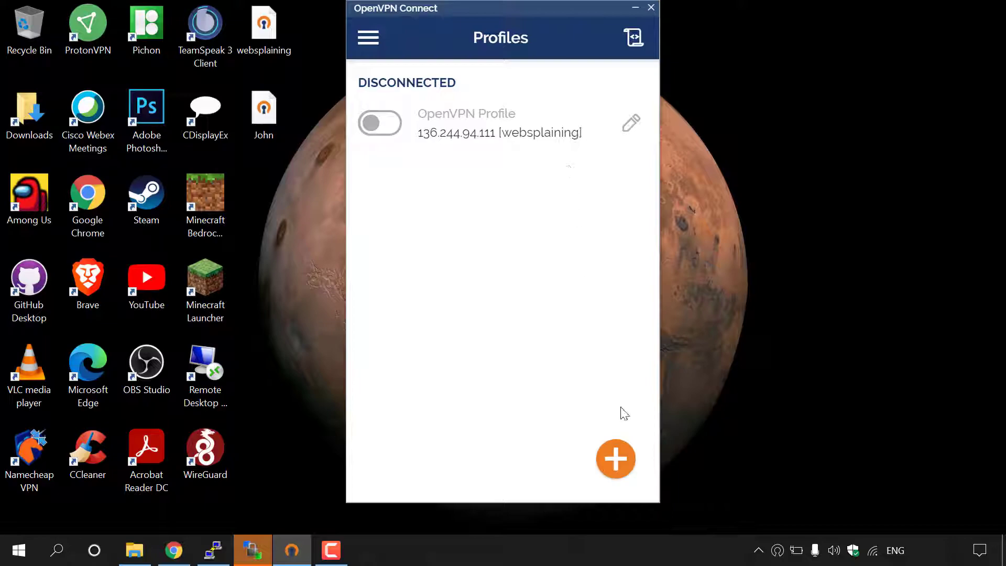
{"action": "left_click", "coordinate": [616, 460]}
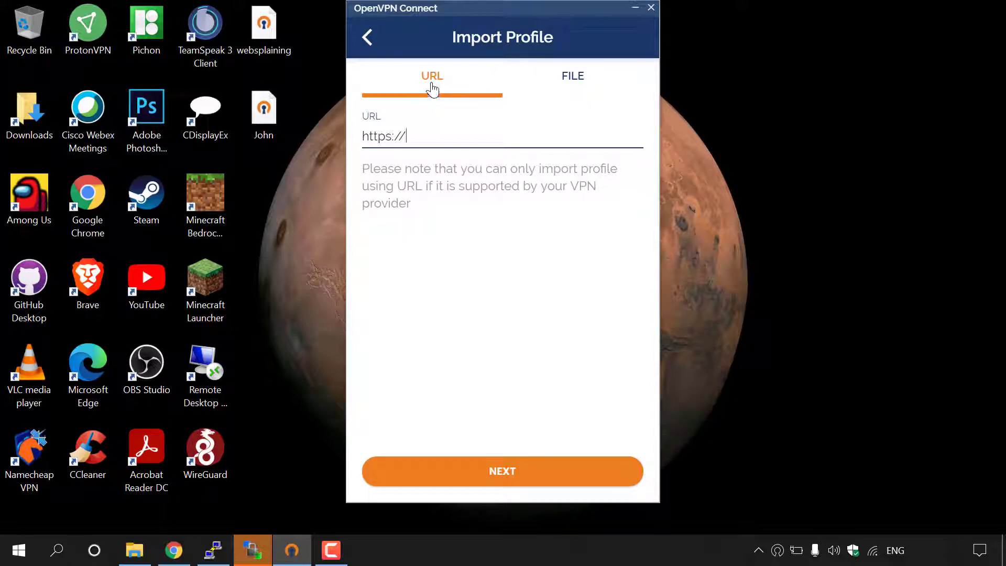
{"action": "left_click", "coordinate": [582, 83]}
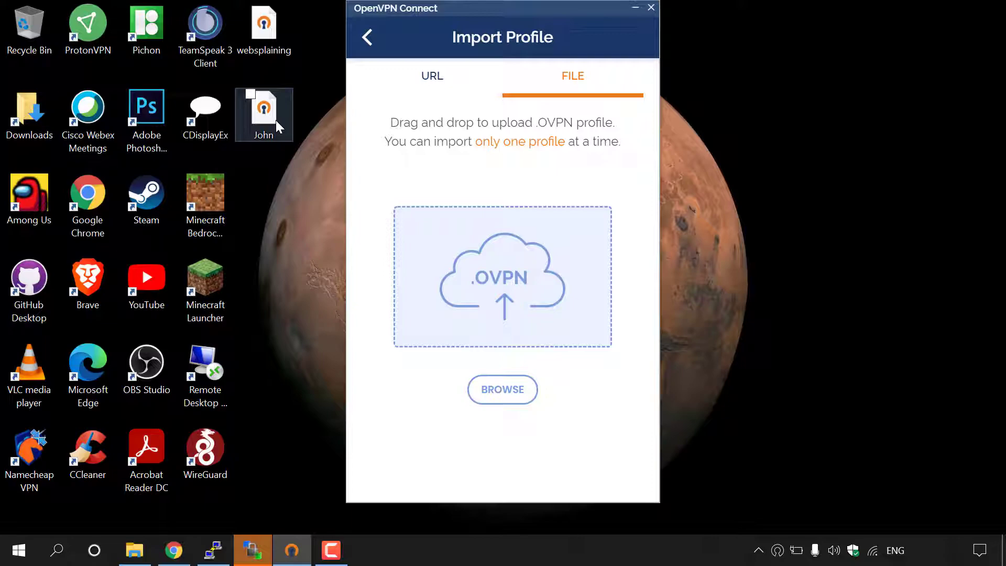
Drop John.ovpn into the import area, add the John profile for 136.244.94.111, and connect.
{"action": "left_click_drag", "start_coordinate": [276, 120], "coordinate": [560, 270]}
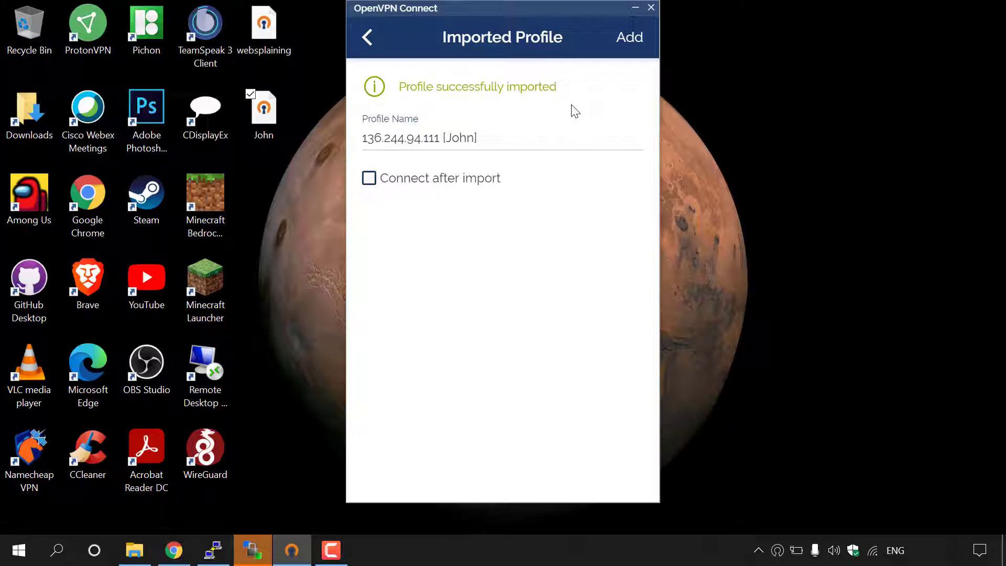
{"action": "left_click", "coordinate": [633, 41]}
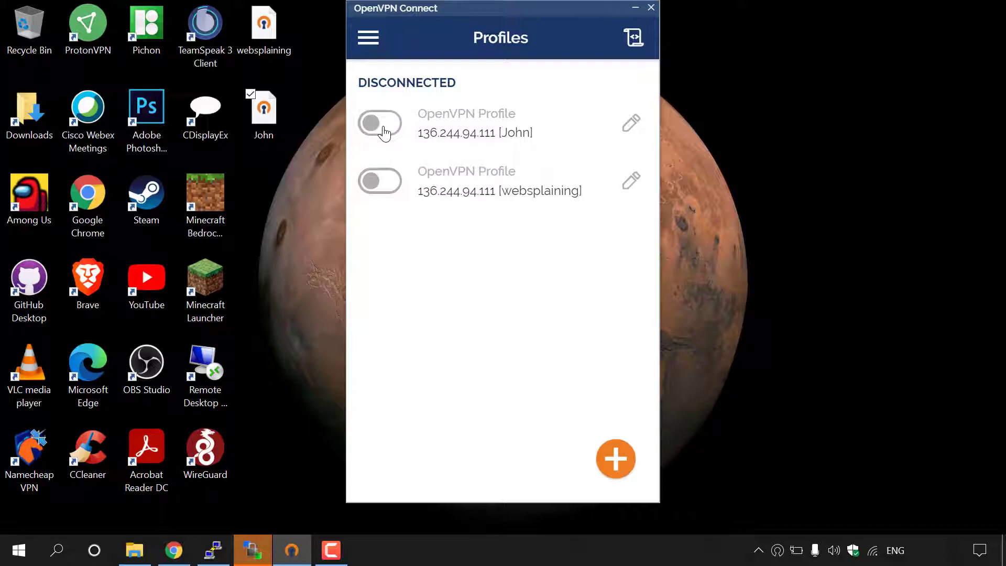
{"action": "left_click", "coordinate": [384, 132]}
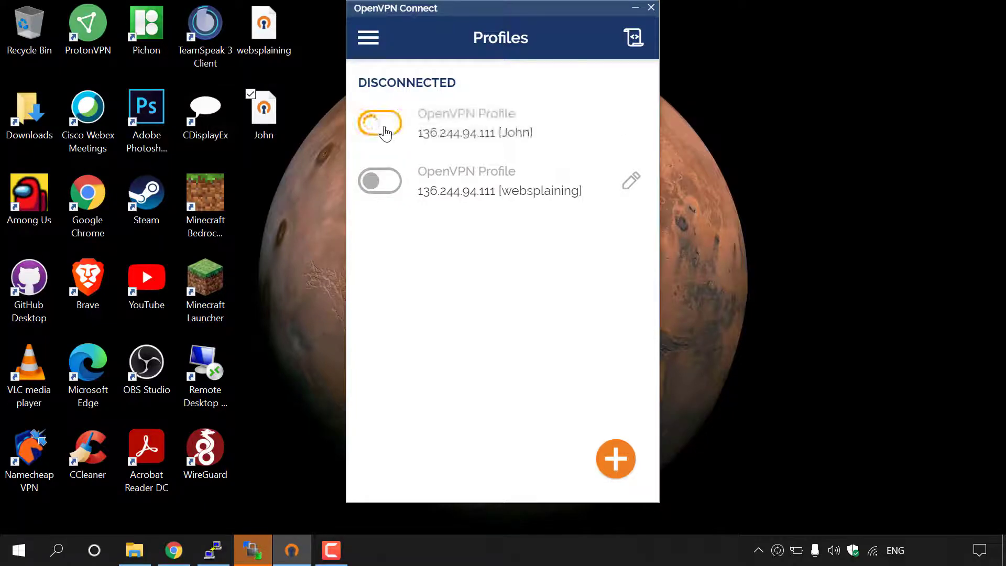